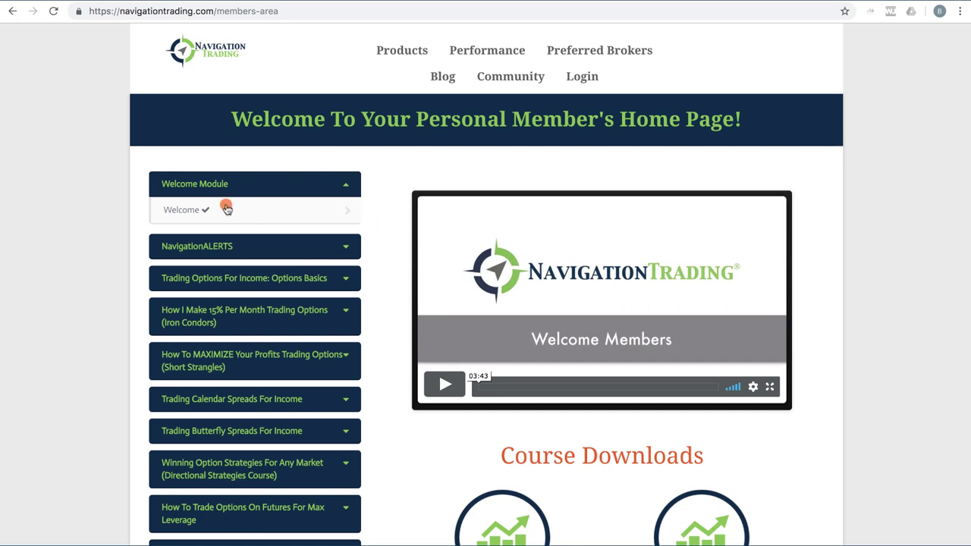
{"action": "scroll", "coordinate": [507, 239], "scroll_direction": "down", "scroll_amount": 5}
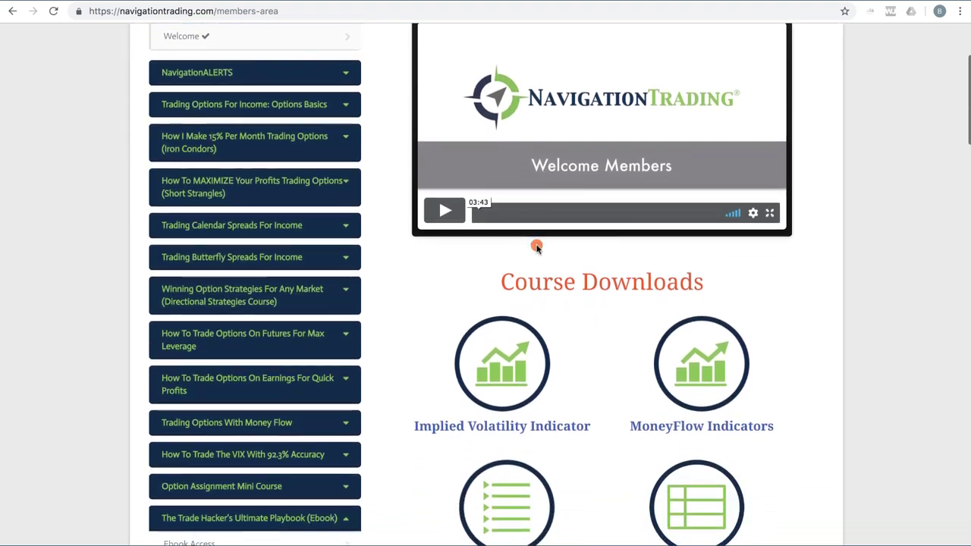
{"action": "scroll", "coordinate": [605, 284], "scroll_direction": "down", "scroll_amount": 3}
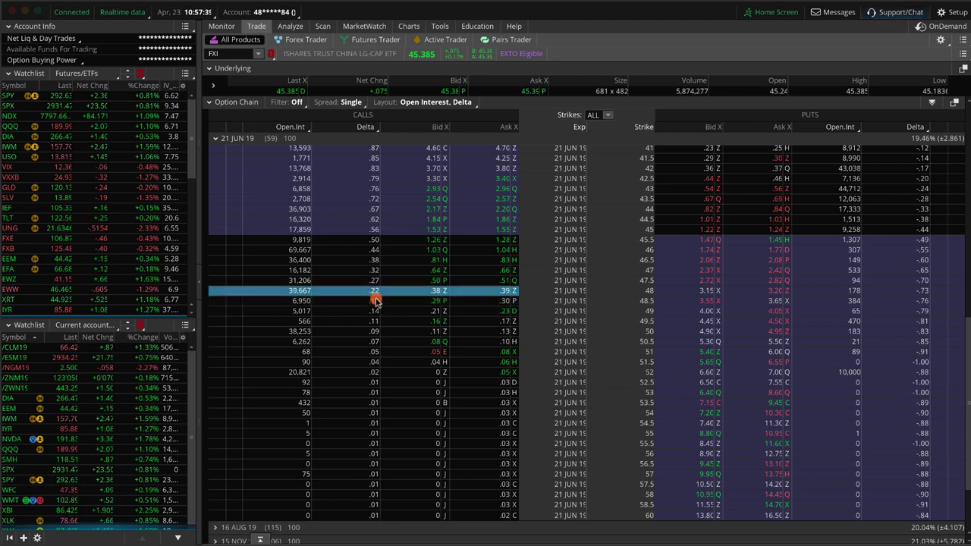
- Create a sell iron condor order on FXI from the 21 JUN 19 48 call and set its long call strike to 51
{"action": "right_click", "coordinate": [418, 295]}
{"action": "mouse_move", "coordinate": [556, 320]}
{"action": "mouse_move", "coordinate": [624, 299]}
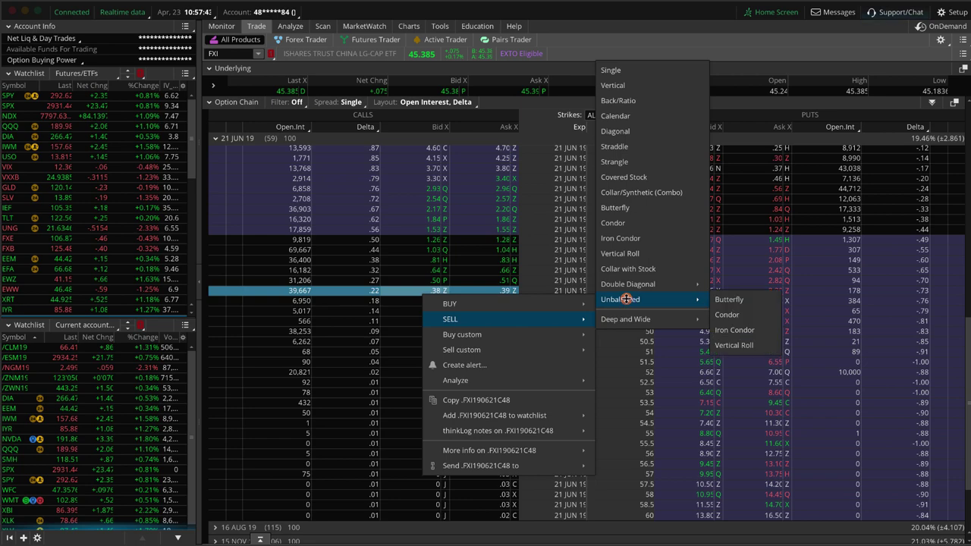
{"action": "left_click", "coordinate": [631, 239]}
{"action": "scroll", "coordinate": [590, 262], "scroll_direction": "down", "scroll_amount": 1}
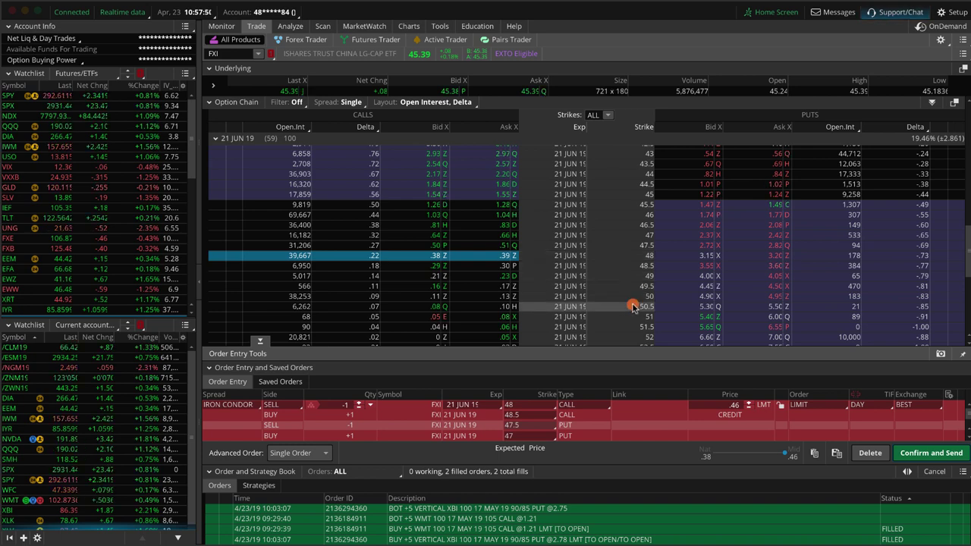
{"action": "left_click", "coordinate": [523, 416]}
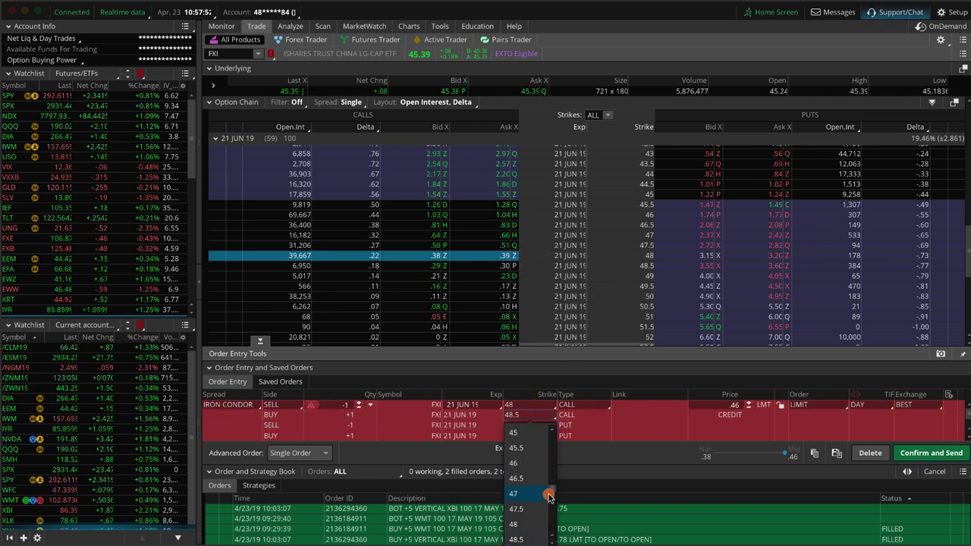
{"action": "scroll", "coordinate": [542, 503], "scroll_direction": "down", "scroll_amount": 3}
{"action": "left_click", "coordinate": [527, 508]}
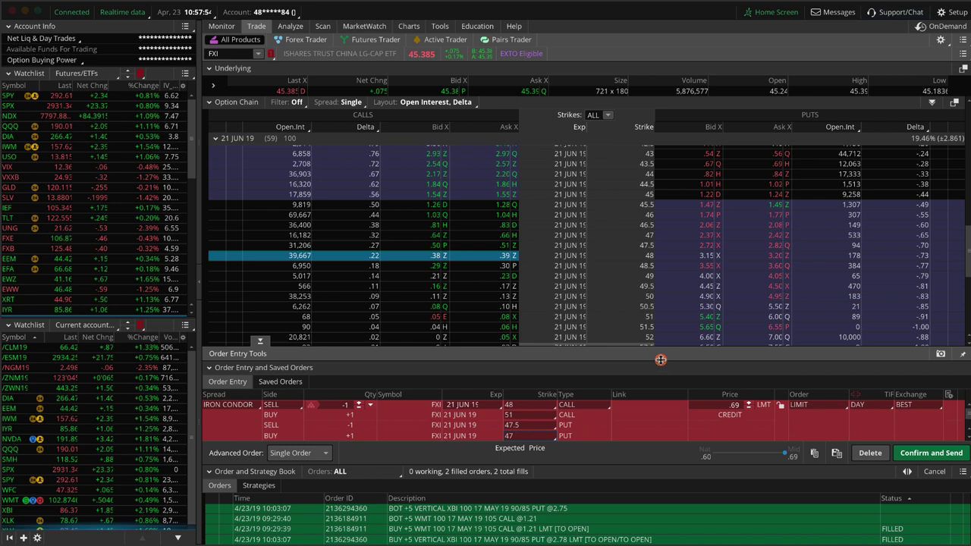
- Set the iron condor's short put strike to 42.5 and its long put strike to 39.5
{"action": "scroll", "coordinate": [675, 282], "scroll_direction": "up", "scroll_amount": 2}
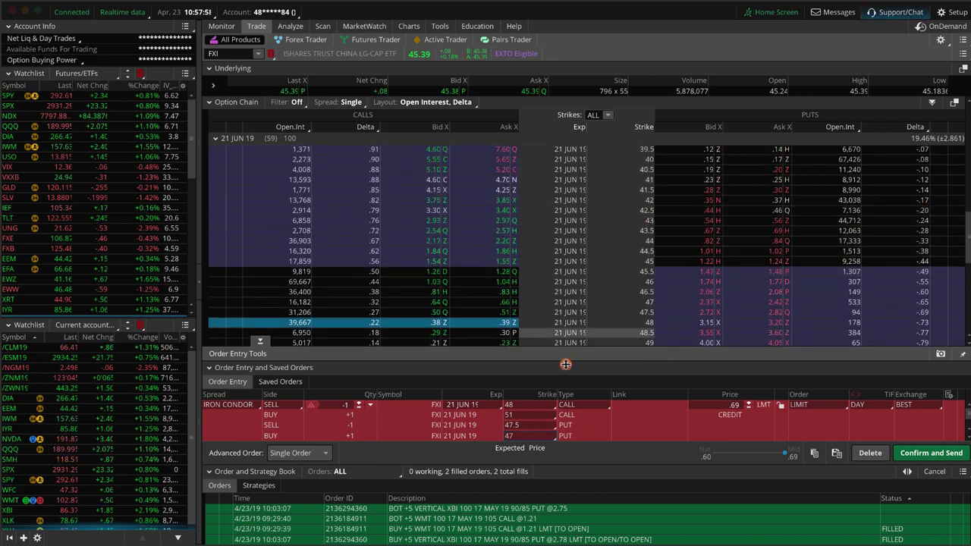
{"action": "left_click", "coordinate": [530, 426]}
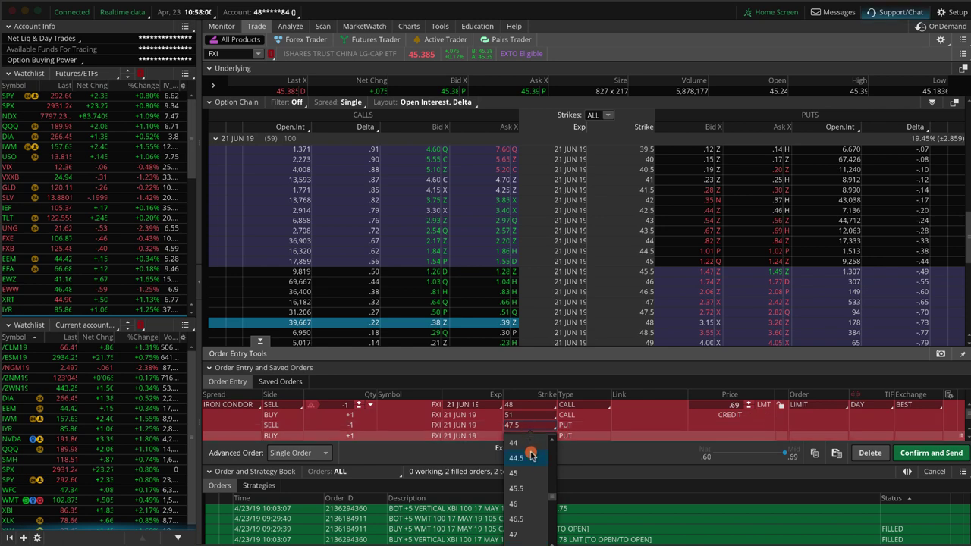
{"action": "scroll", "coordinate": [530, 478], "scroll_direction": "up", "scroll_amount": 3}
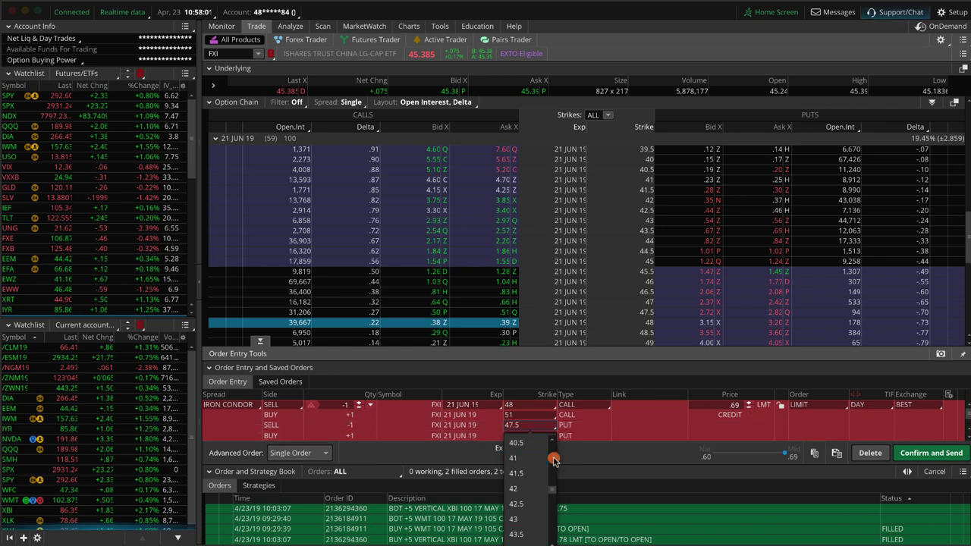
{"action": "left_click", "coordinate": [518, 504]}
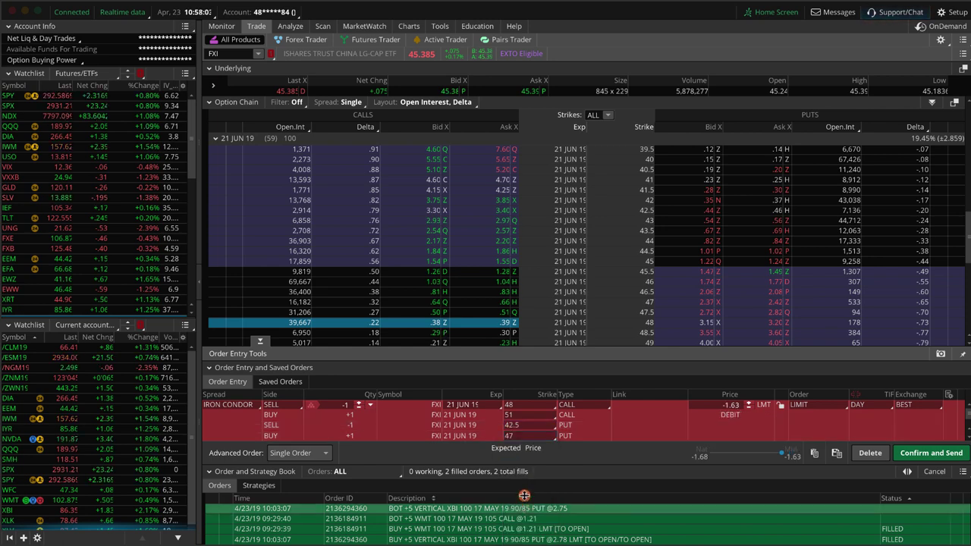
{"action": "left_click", "coordinate": [521, 437]}
{"action": "scroll", "coordinate": [553, 480], "scroll_direction": "up", "scroll_amount": 3}
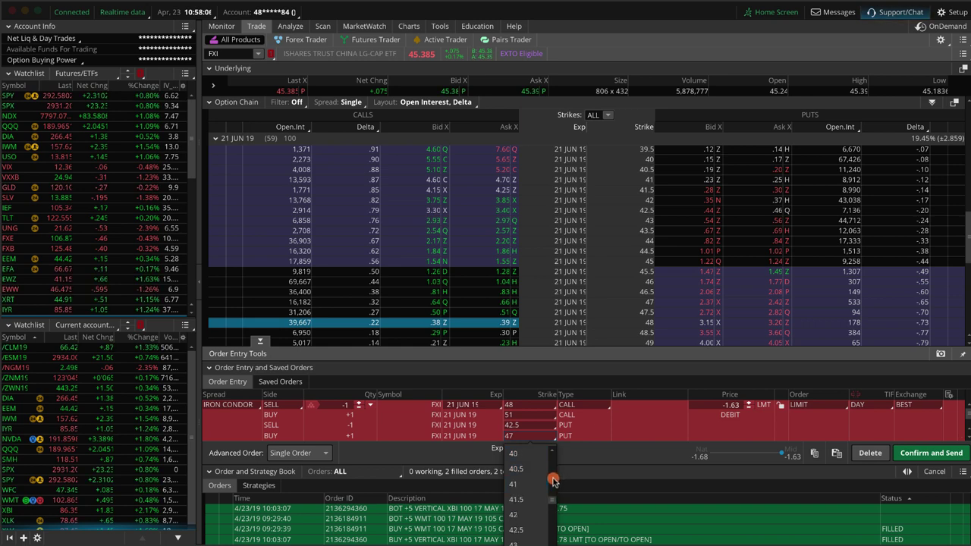
{"action": "left_click", "coordinate": [532, 504]}
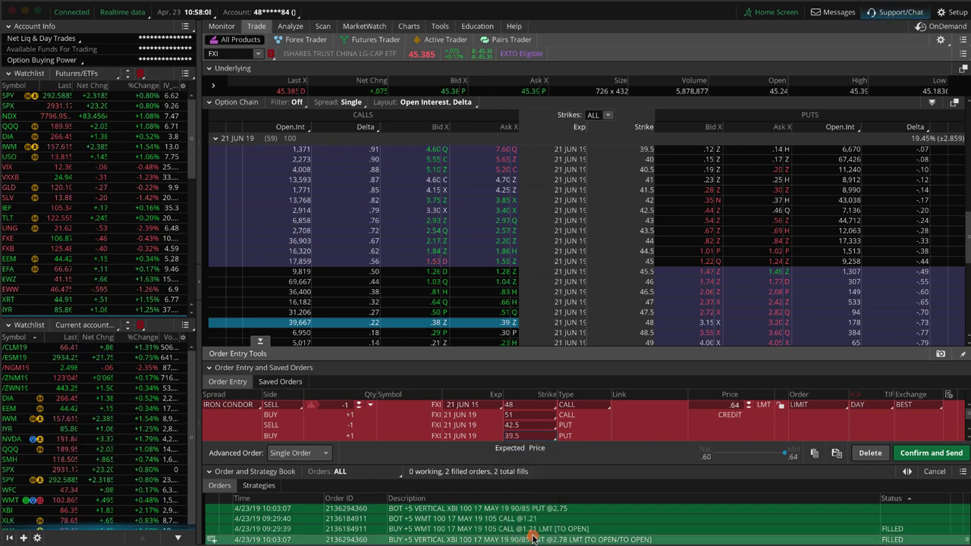
- Analyze the 48/51/42.5/39.5 iron condor's risk profile and set its price slices to the break-even points for 6/22/19
{"action": "right_click", "coordinate": [619, 430]}
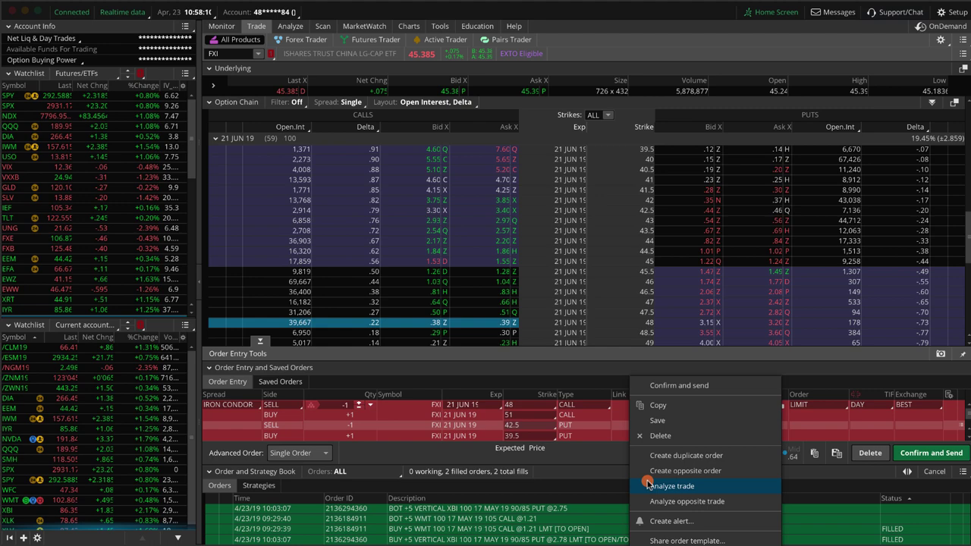
{"action": "left_click", "coordinate": [646, 480]}
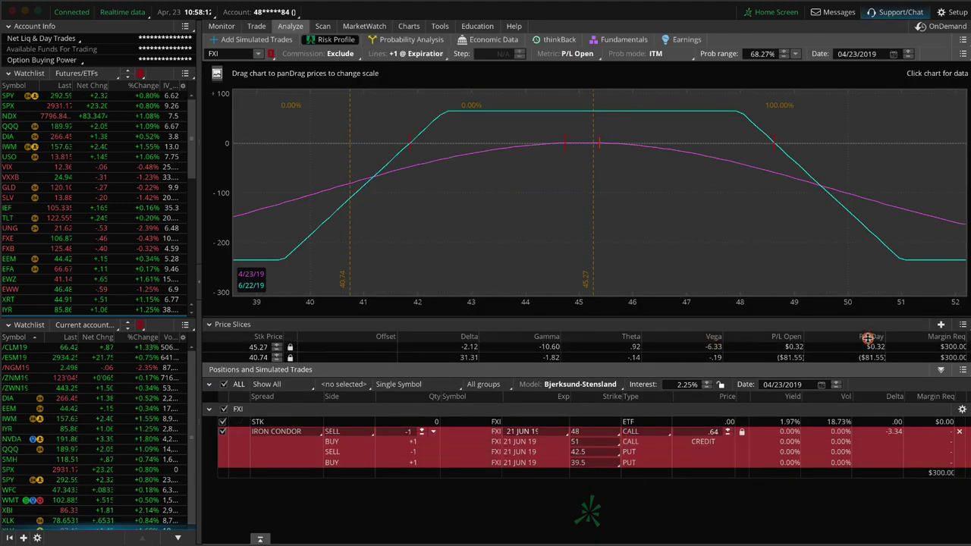
{"action": "left_click", "coordinate": [960, 325]}
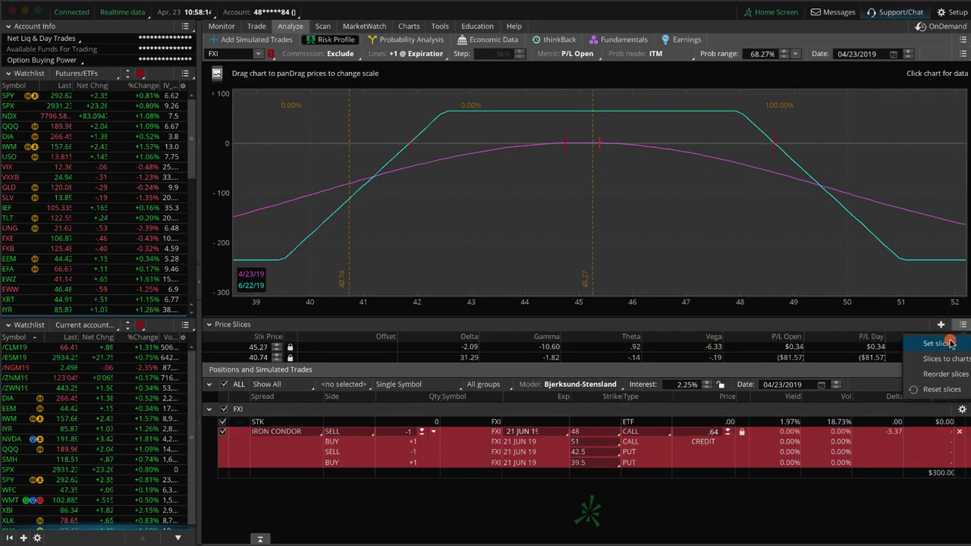
{"action": "mouse_move", "coordinate": [938, 343]}
{"action": "mouse_move", "coordinate": [884, 526]}
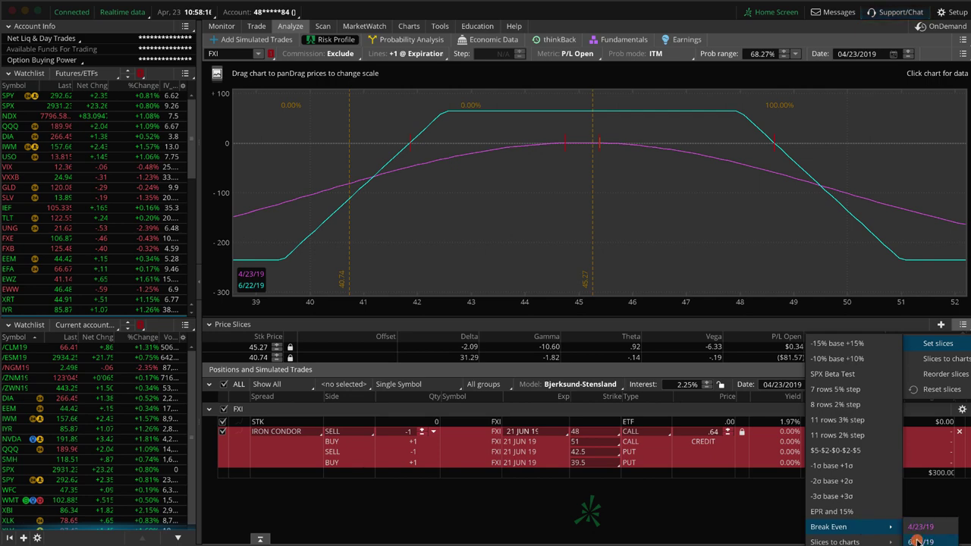
{"action": "left_click", "coordinate": [916, 540]}
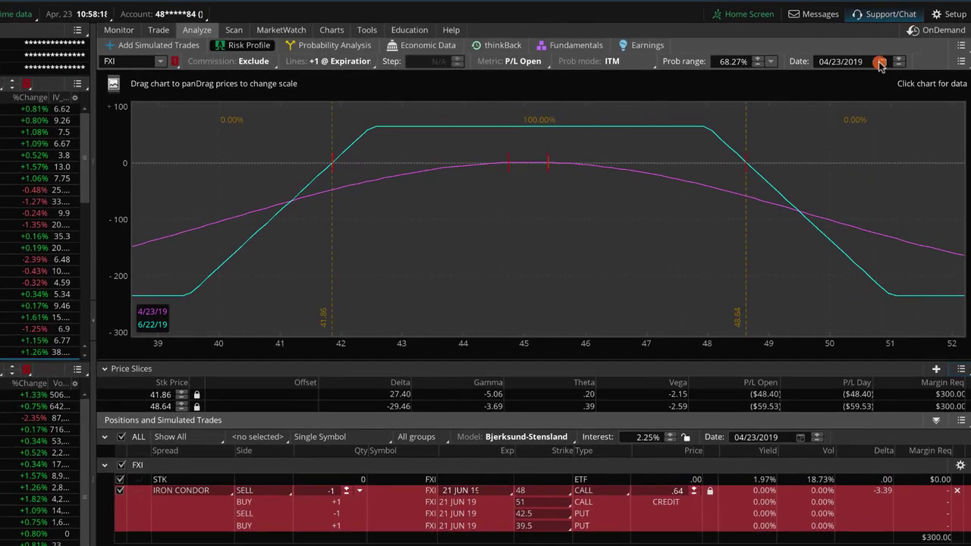
- Set the risk profile's probability date to 06/22/2019
{"action": "left_click", "coordinate": [891, 55]}
{"action": "left_click", "coordinate": [907, 85]}
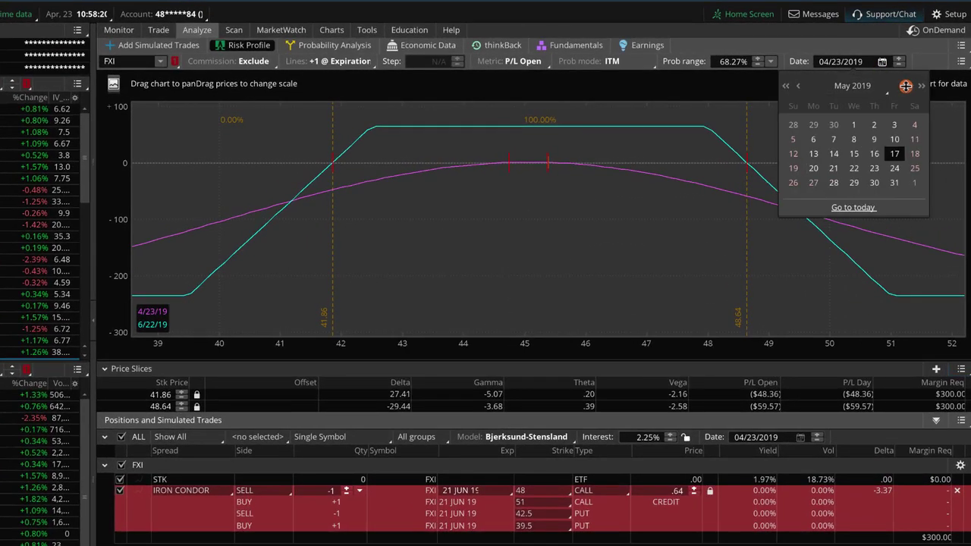
{"action": "left_click", "coordinate": [906, 86]}
{"action": "left_click", "coordinate": [915, 168]}
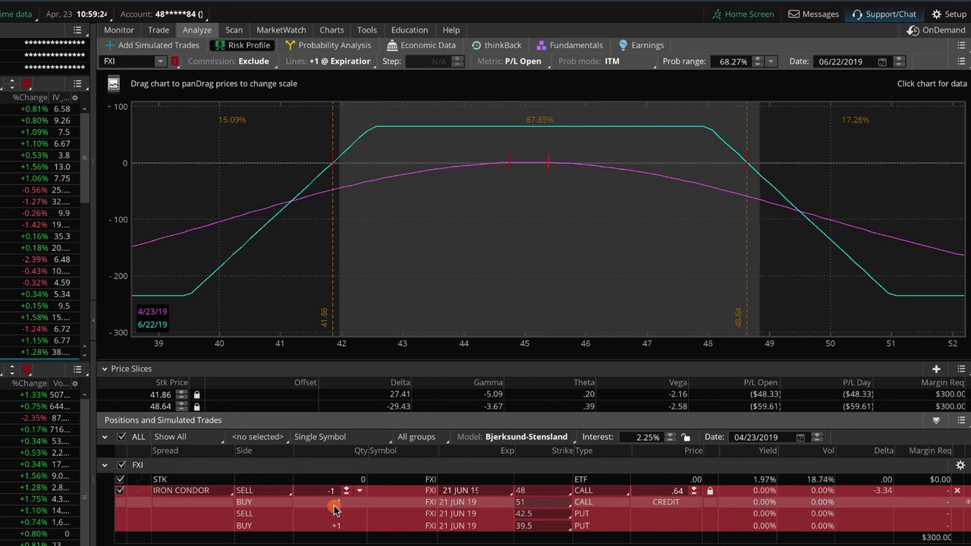
{"action": "left_click", "coordinate": [372, 494]}
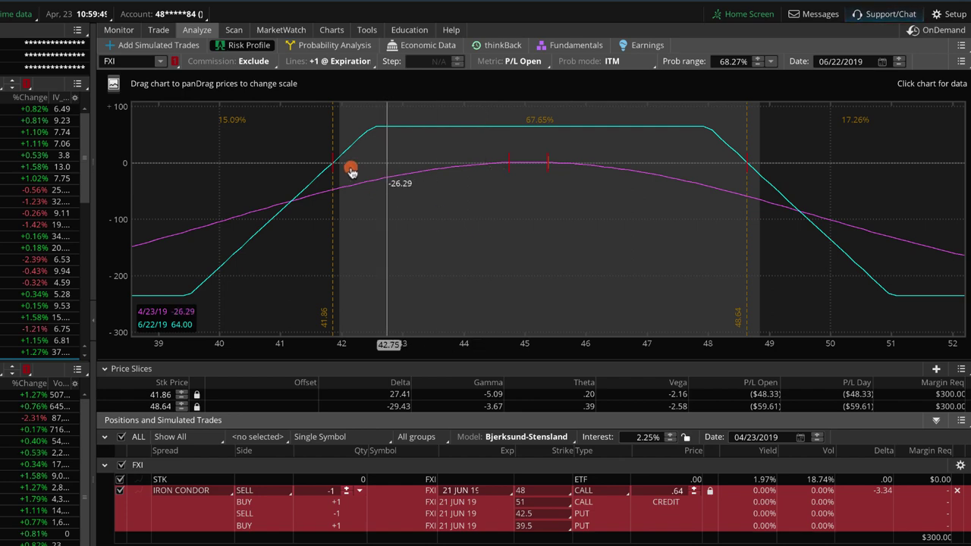
- Create another FXI sell iron condor order from the 21 JUN 19 47 call and set its long call strike to 50
{"action": "left_click", "coordinate": [161, 34]}
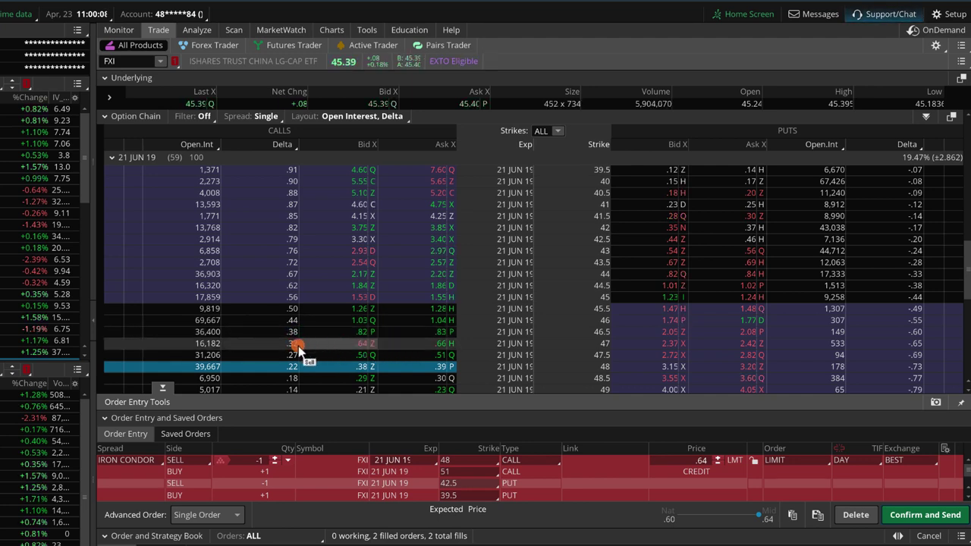
{"action": "right_click", "coordinate": [370, 342]}
{"action": "mouse_move", "coordinate": [472, 369]}
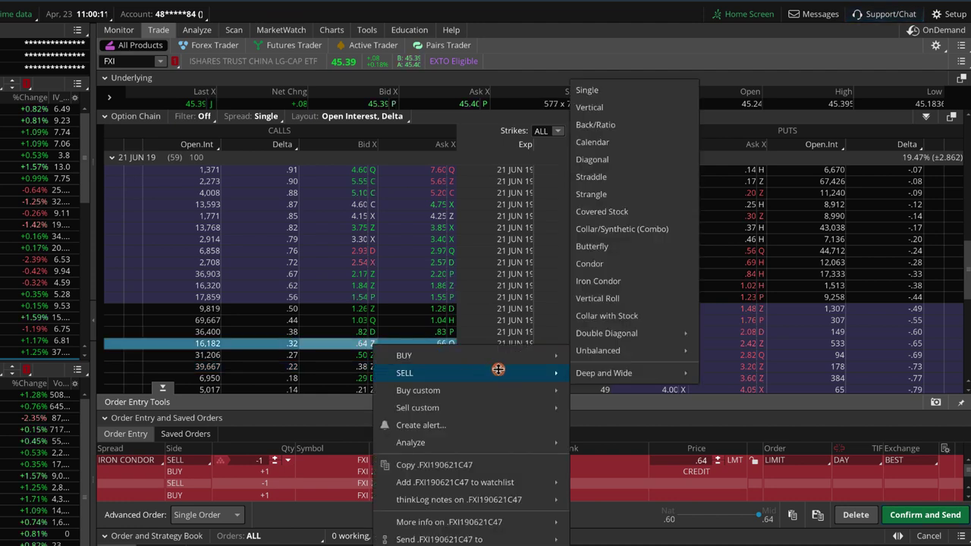
{"action": "left_click", "coordinate": [612, 281]}
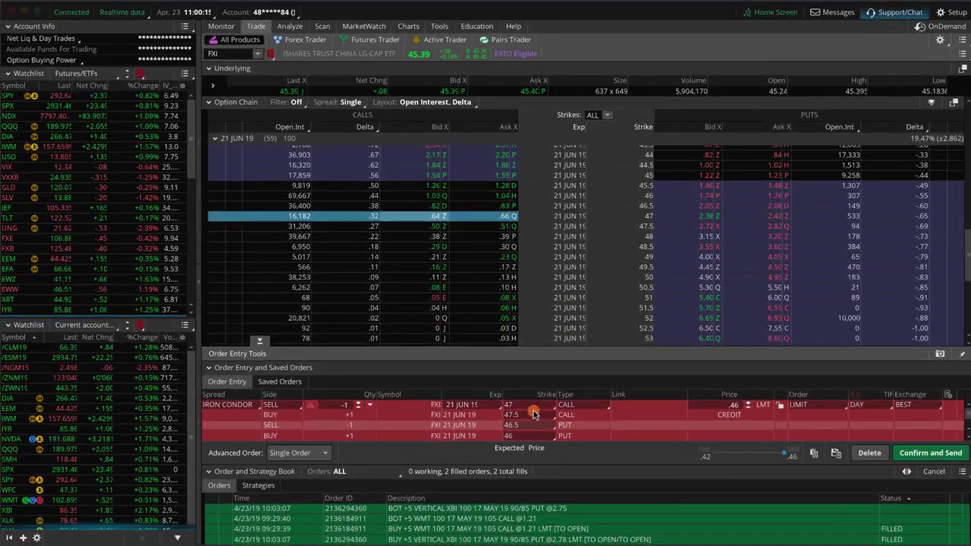
{"action": "left_click", "coordinate": [529, 417]}
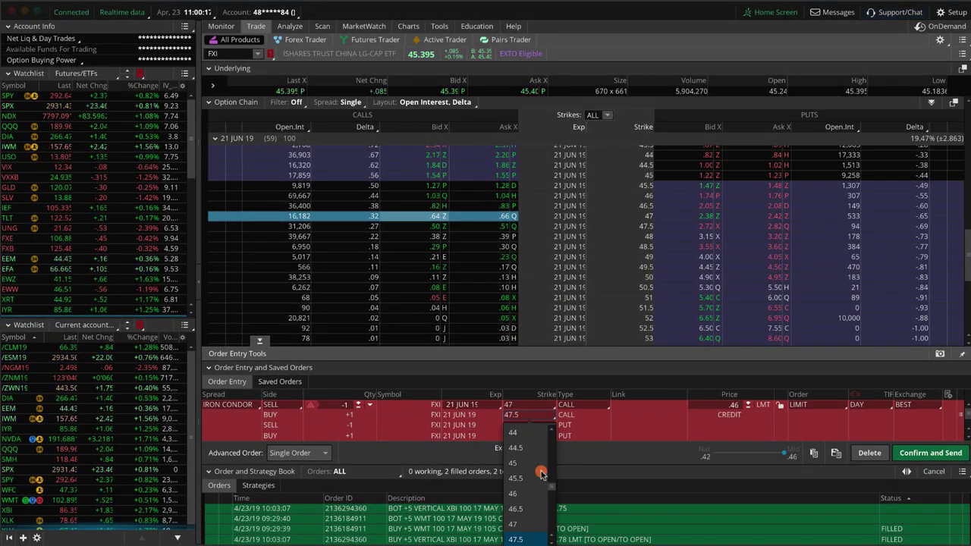
{"action": "left_click", "coordinate": [531, 509]}
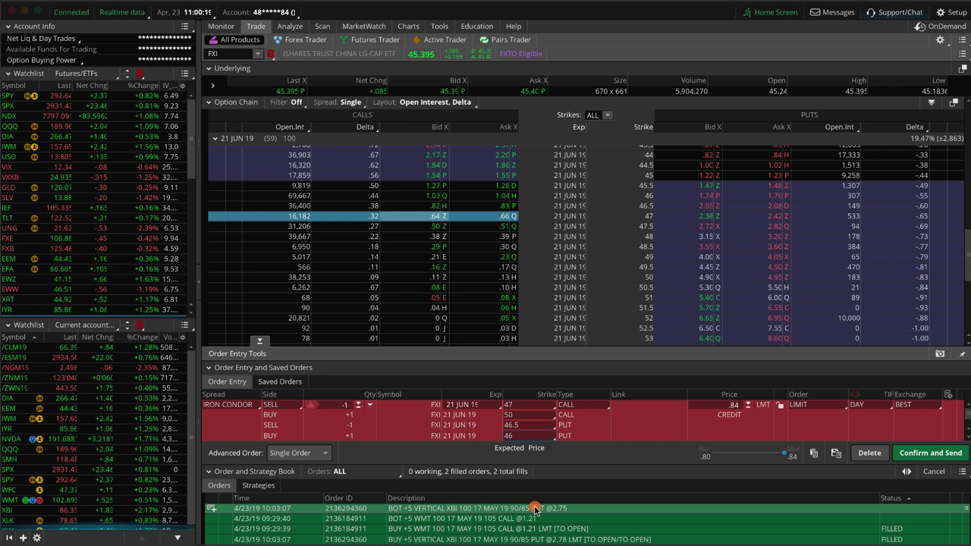
- Set the 47-call iron condor's short put strike to 44 and its long put strike to 41
{"action": "scroll", "coordinate": [694, 304], "scroll_direction": "up", "scroll_amount": 3}
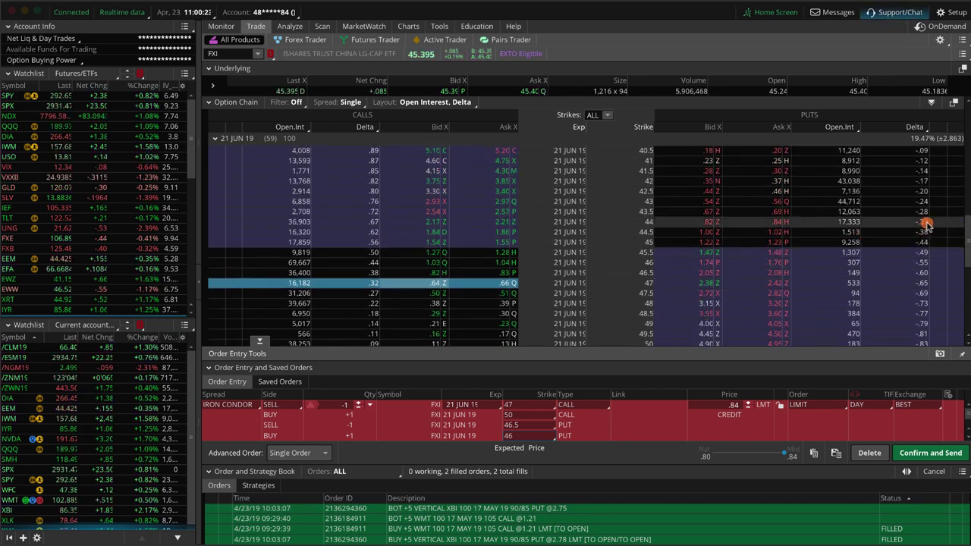
{"action": "left_click", "coordinate": [543, 426]}
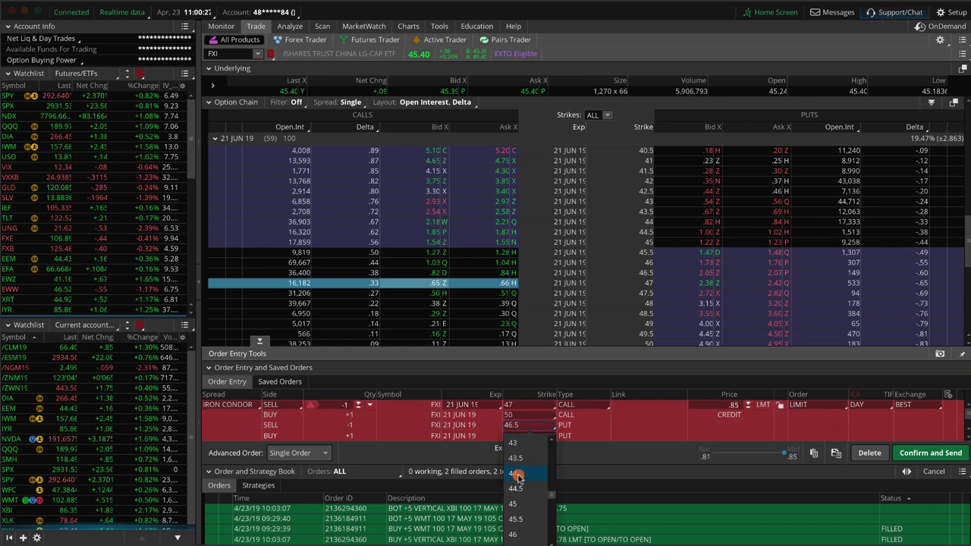
{"action": "left_click", "coordinate": [514, 472]}
{"action": "left_click", "coordinate": [523, 438]}
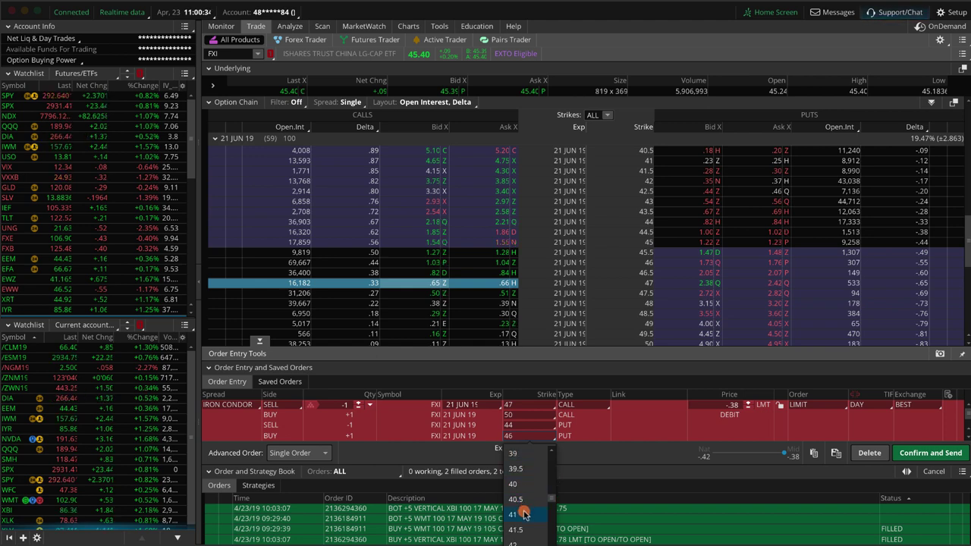
{"action": "left_click", "coordinate": [517, 514]}
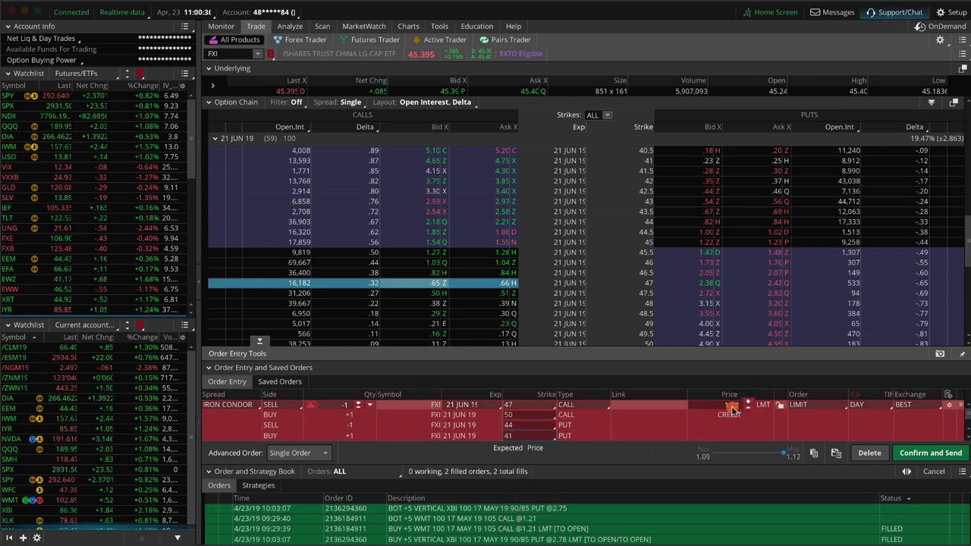
- Analyze the 47/50/44/41 iron condor and exclude the 48-call iron condor from the risk profile
{"action": "right_click", "coordinate": [630, 425]}
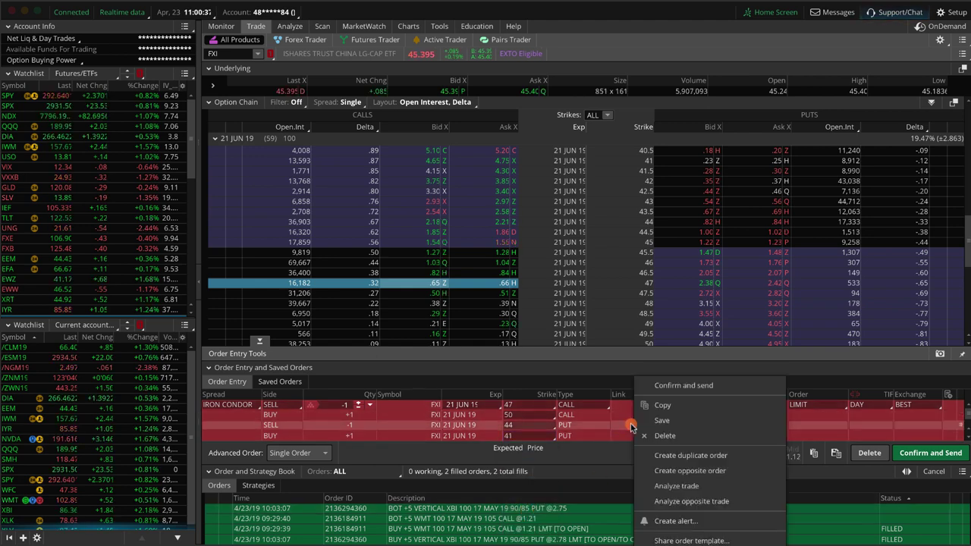
{"action": "left_click", "coordinate": [656, 486]}
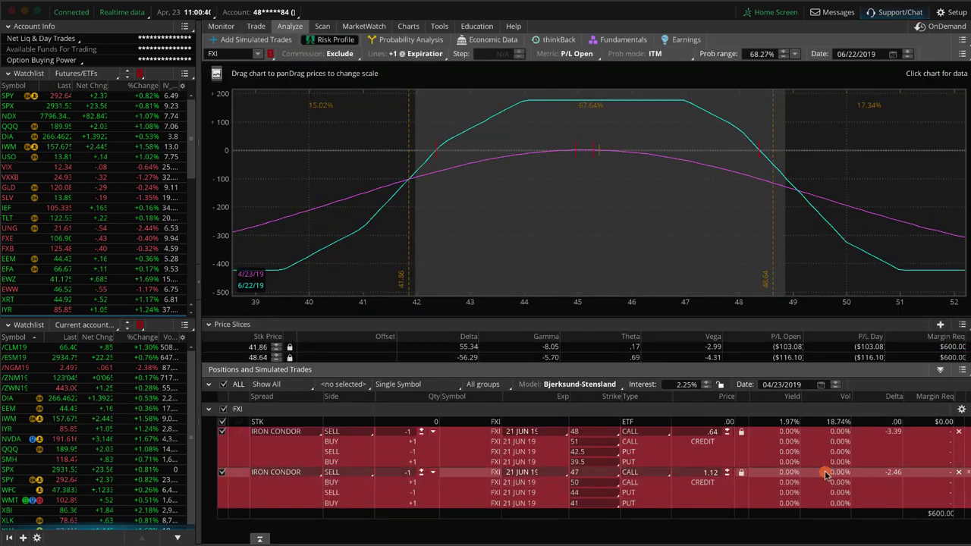
{"action": "left_click", "coordinate": [222, 431]}
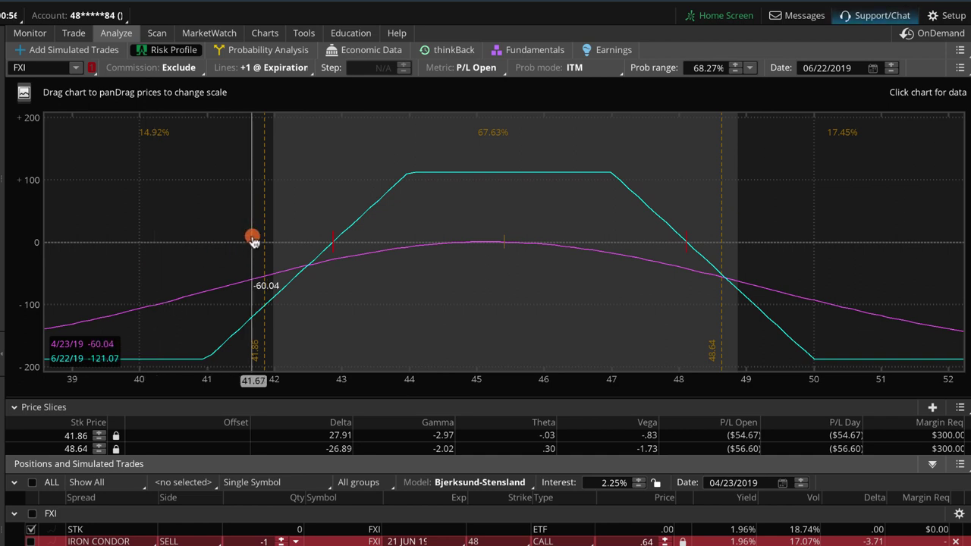
- Move the two price slices on the risk chart to the break-even points at about 42.85 and 48.10
{"action": "left_click_drag", "start_coordinate": [264, 219], "coordinate": [330, 221]}
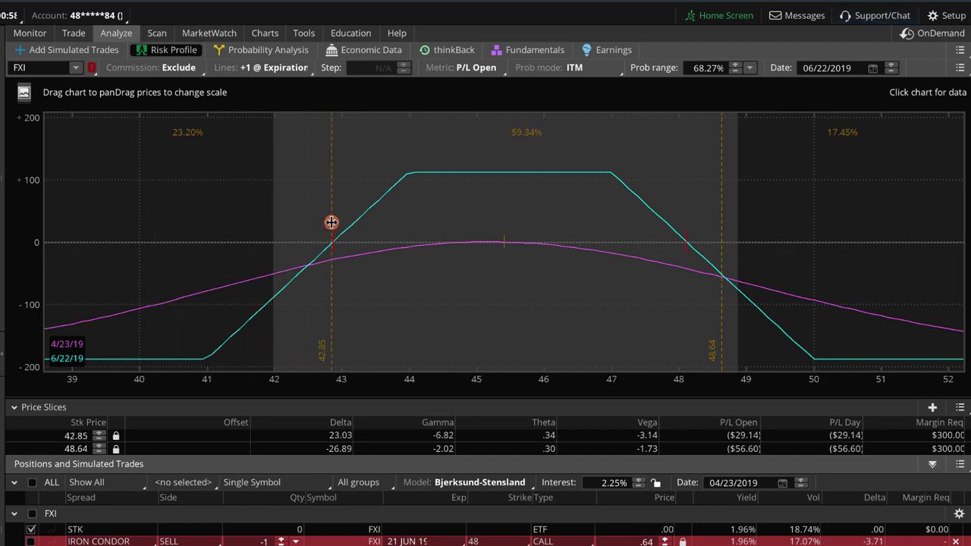
{"action": "left_click_drag", "start_coordinate": [726, 202], "coordinate": [685, 209]}
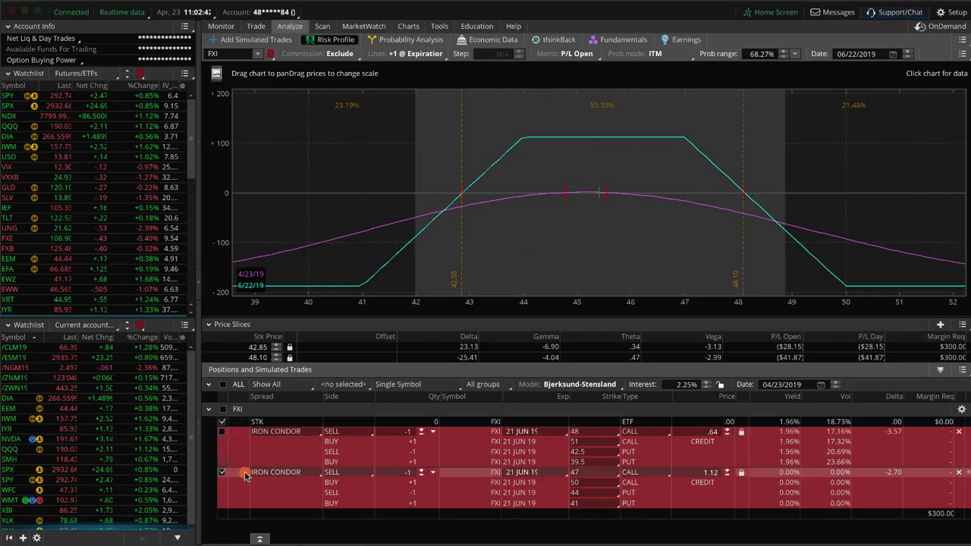
- Switch the symbol to SLV and bring up the 21 JUN 19 strikes in its option chain
{"action": "left_click", "coordinate": [239, 54]}
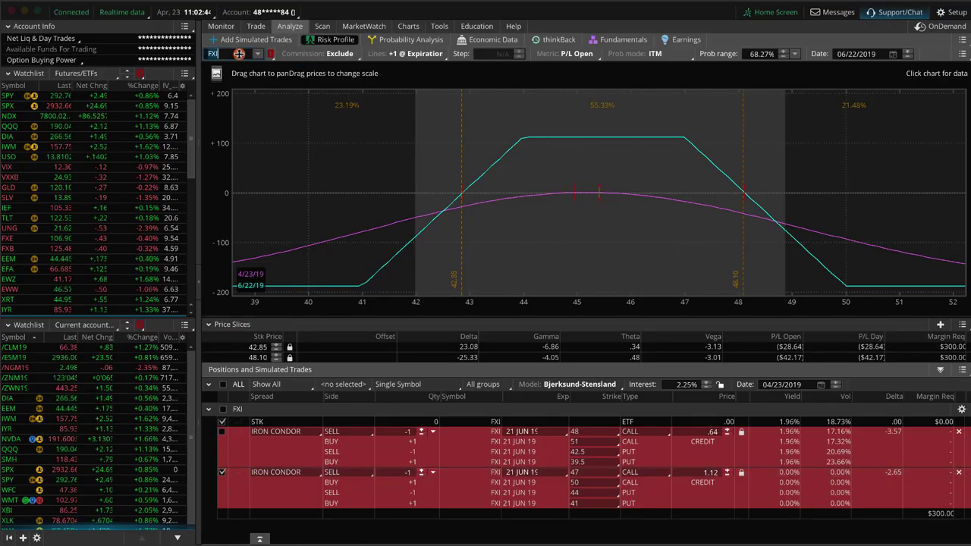
{"action": "type", "text": "SLV"}
{"action": "key", "text": "Return"}
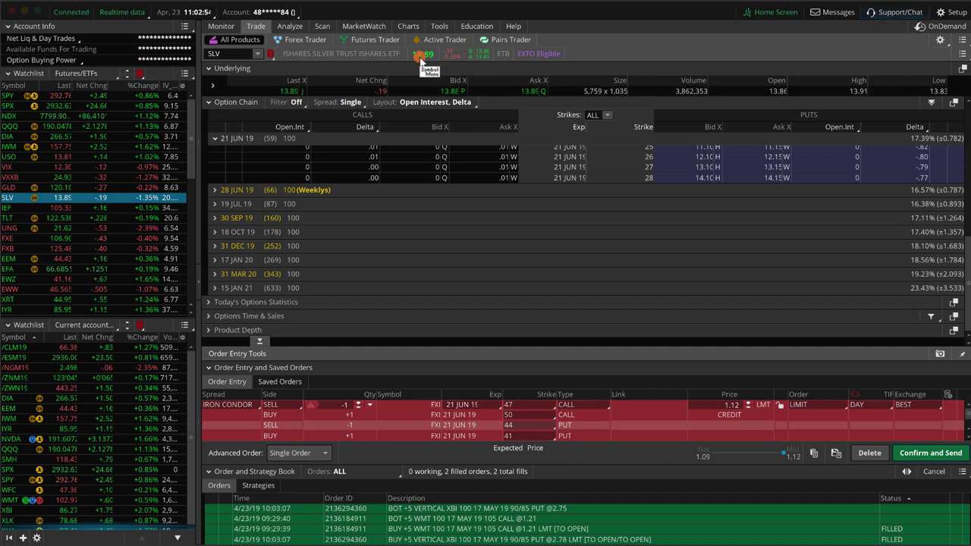
{"action": "scroll", "coordinate": [349, 269], "scroll_direction": "up", "scroll_amount": 10}
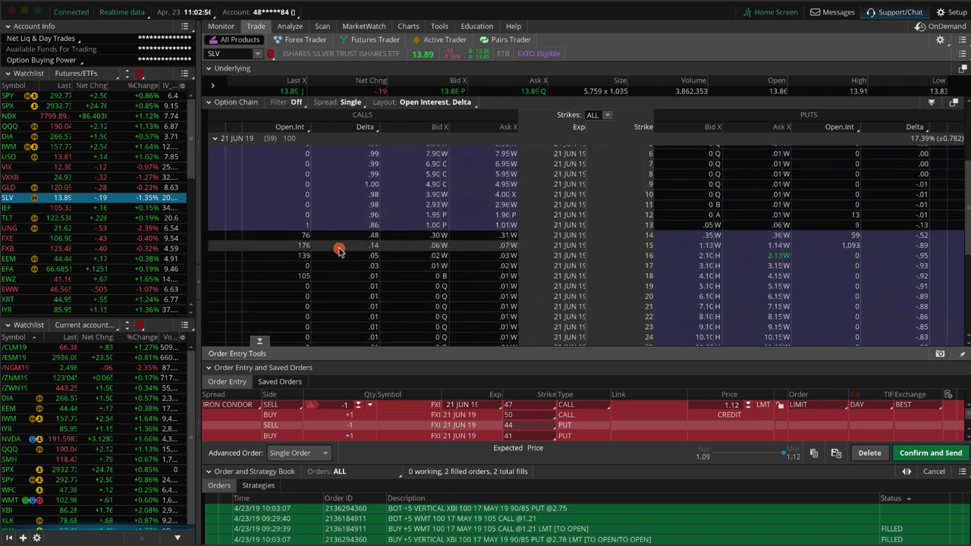
{"action": "scroll", "coordinate": [344, 254], "scroll_direction": "down", "scroll_amount": 1}
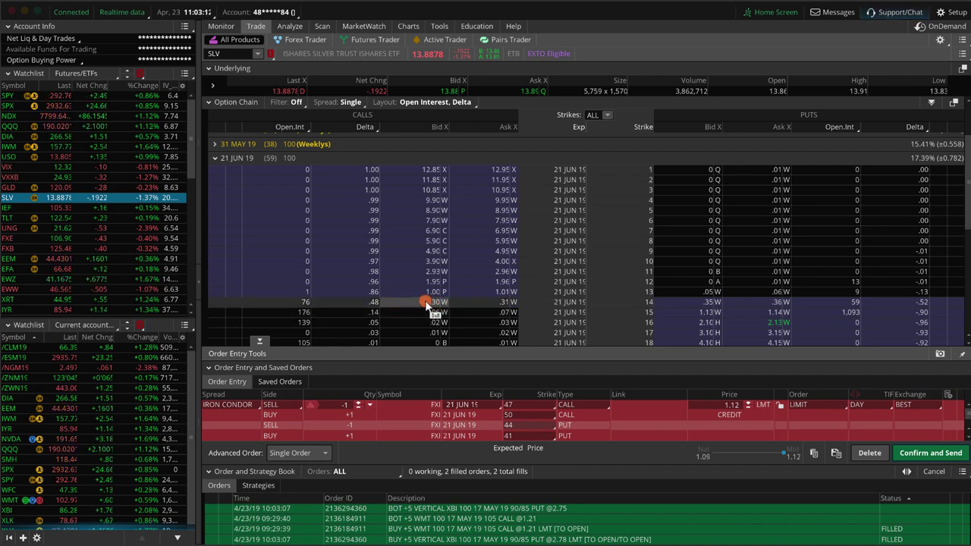
- Create an SLV sell iron condor order from the 21 JUN 19 14 call and set its long call strike to 17
{"action": "right_click", "coordinate": [426, 303]}
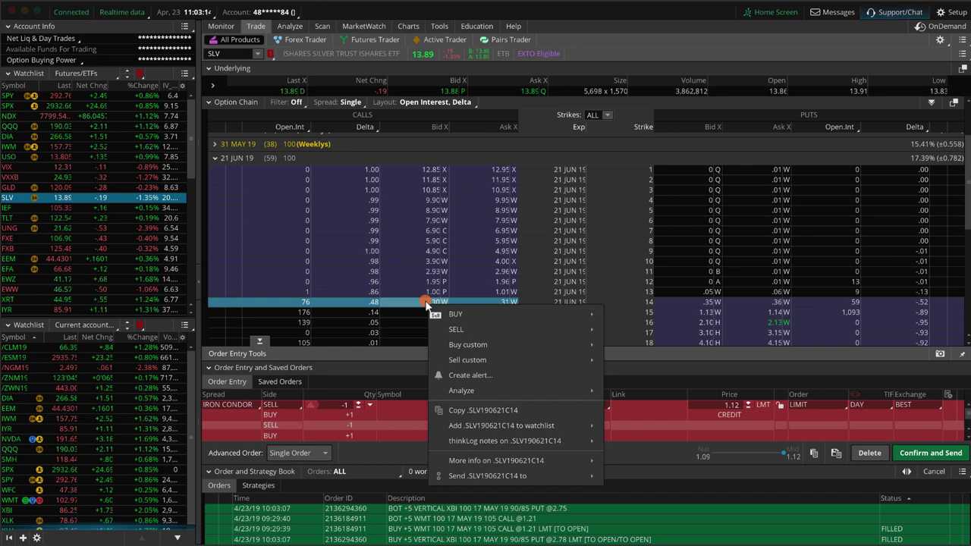
{"action": "mouse_move", "coordinate": [493, 327]}
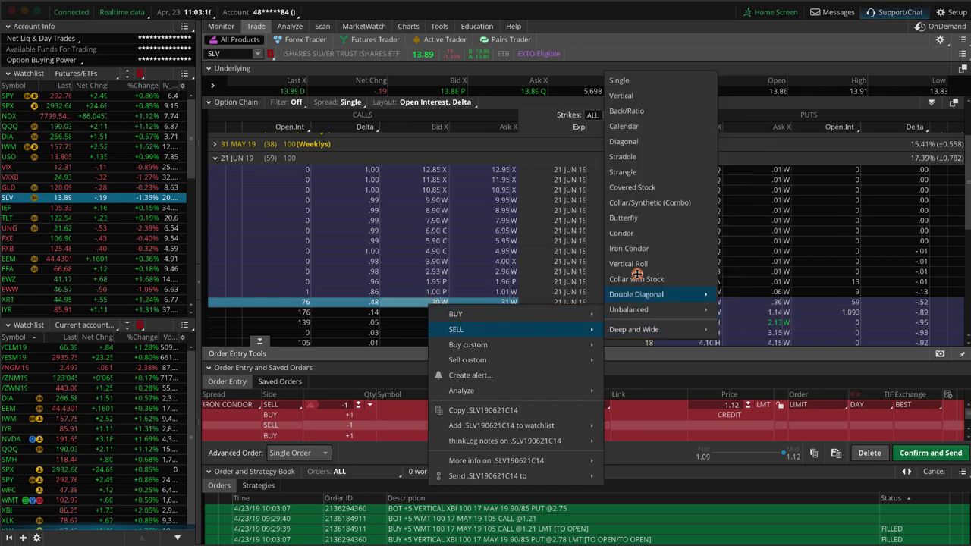
{"action": "left_click", "coordinate": [635, 248]}
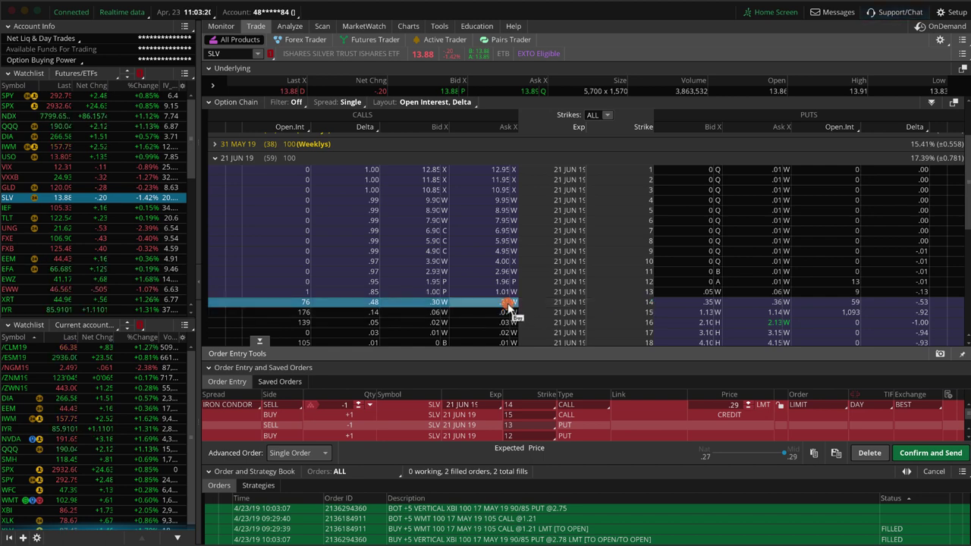
{"action": "left_click", "coordinate": [517, 416]}
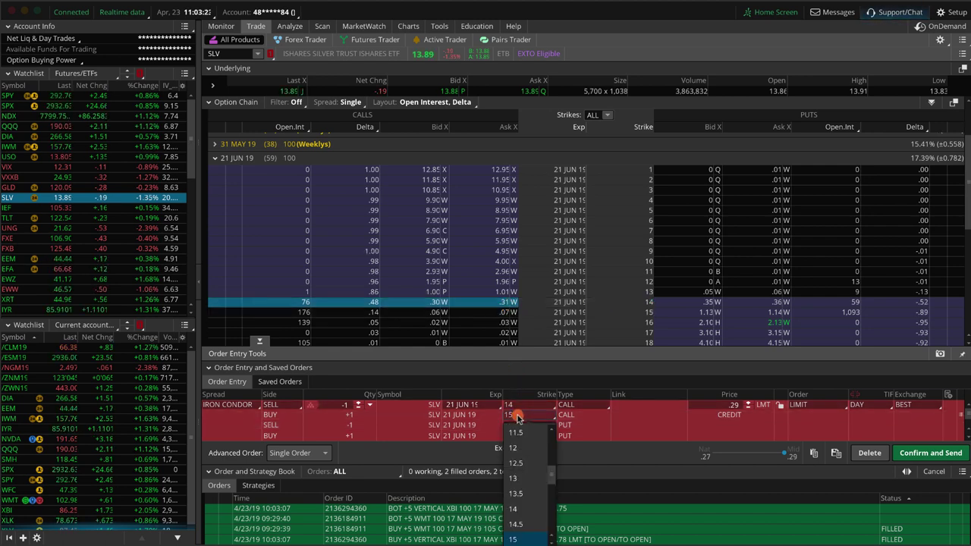
{"action": "scroll", "coordinate": [552, 489], "scroll_direction": "down", "scroll_amount": 3}
{"action": "left_click", "coordinate": [528, 493]}
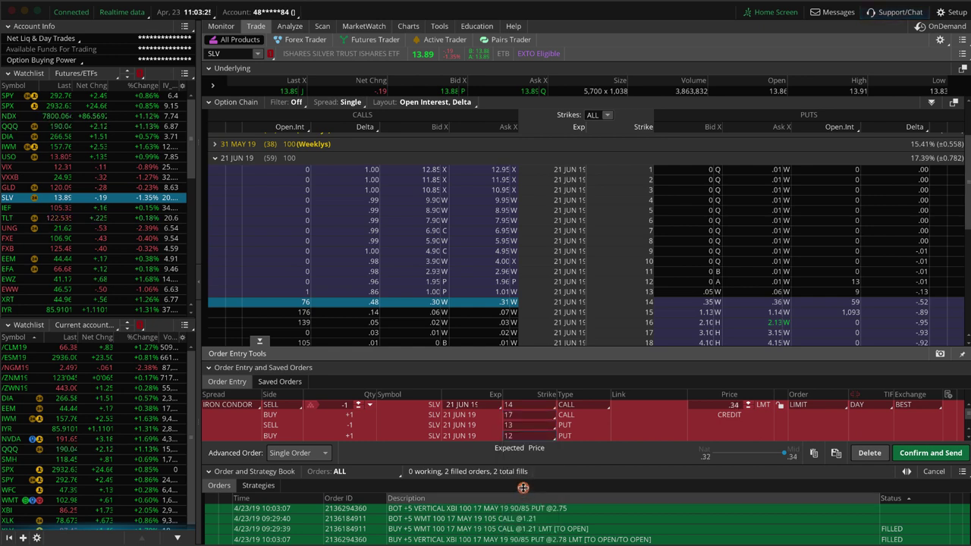
- Set the SLV iron condor's short put strike to 14 and its long put strike to 11
{"action": "left_click", "coordinate": [520, 426]}
{"action": "scroll", "coordinate": [540, 495], "scroll_direction": "down", "scroll_amount": 3}
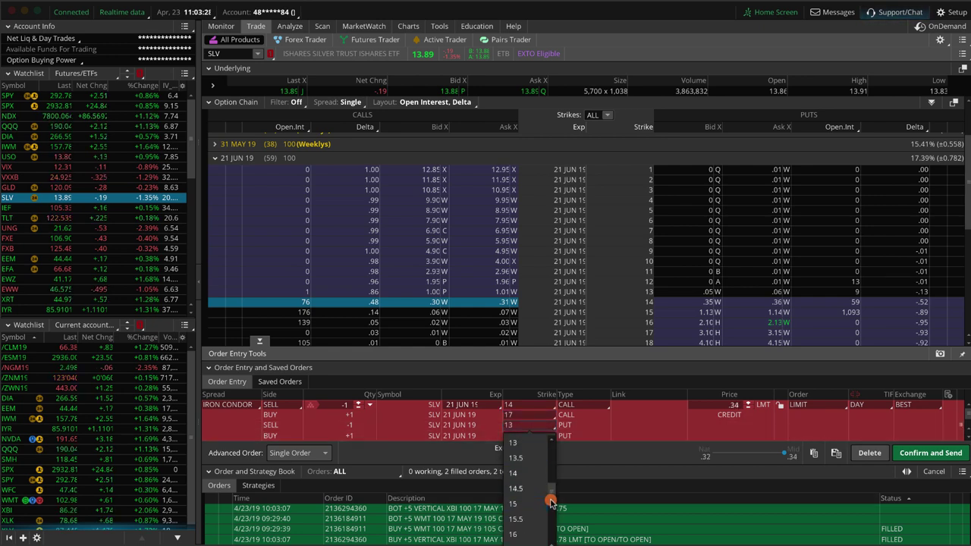
{"action": "left_click", "coordinate": [522, 472]}
{"action": "left_click", "coordinate": [521, 436]}
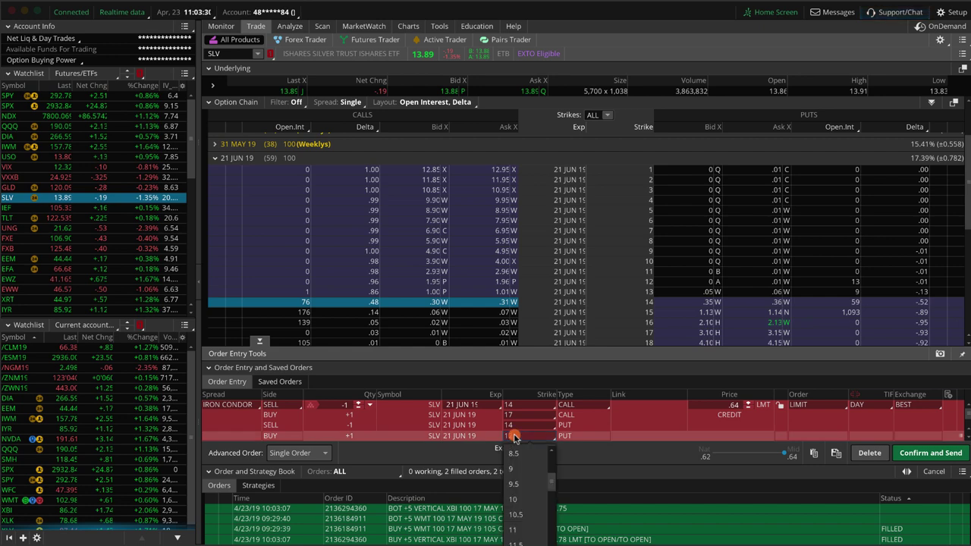
{"action": "left_click", "coordinate": [534, 529]}
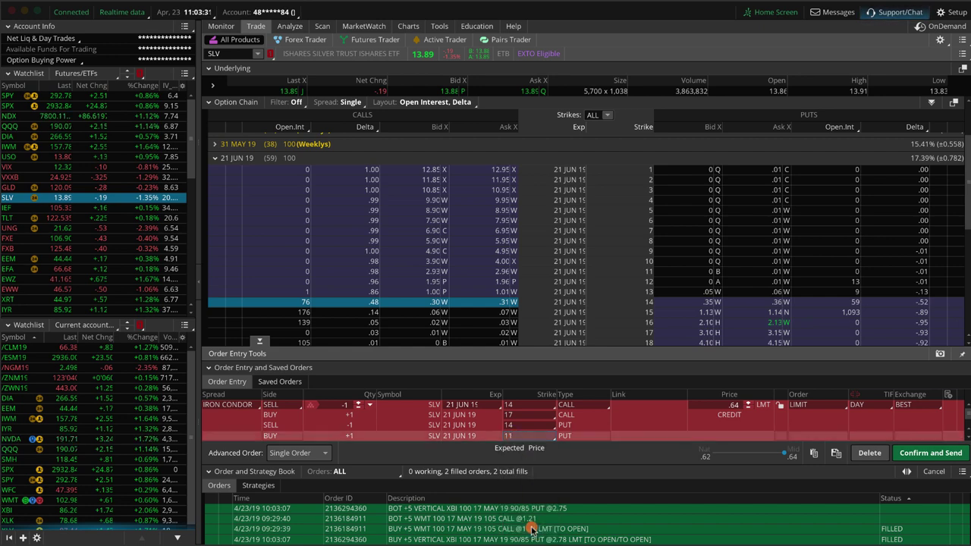
- Analyze the SLV 14/17/14/11 iron condor as a simulated trade and show its full risk profile across all strikes
{"action": "right_click", "coordinate": [635, 428]}
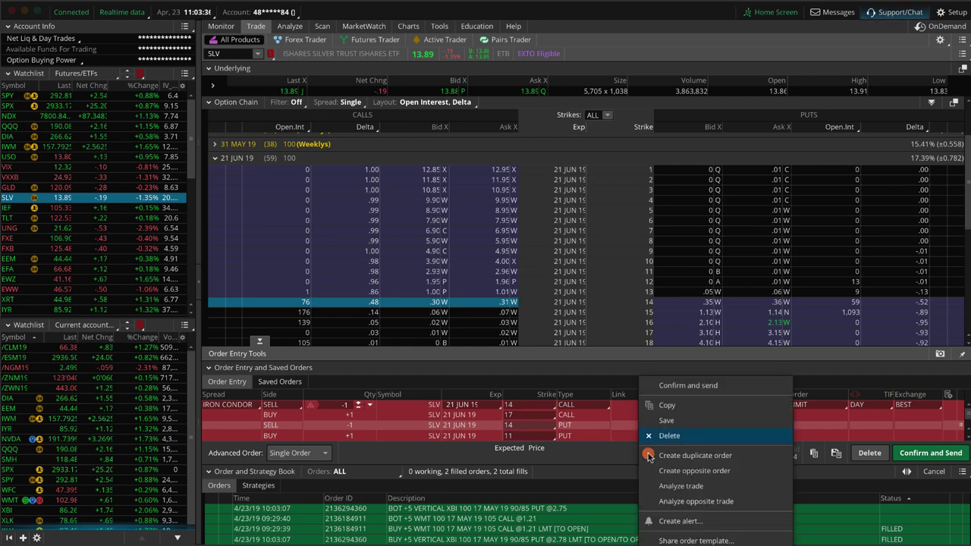
{"action": "left_click", "coordinate": [663, 486]}
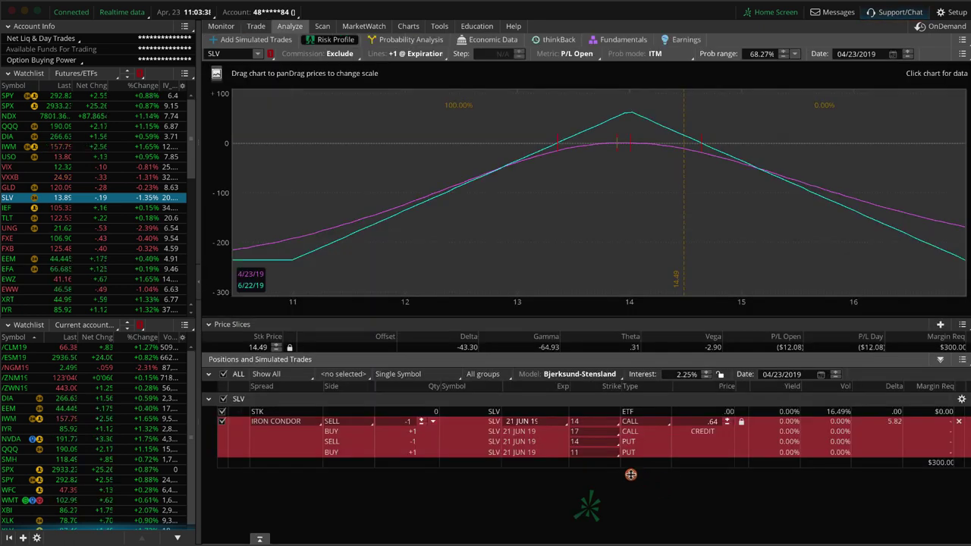
{"action": "left_click_drag", "start_coordinate": [737, 313], "coordinate": [650, 305]}
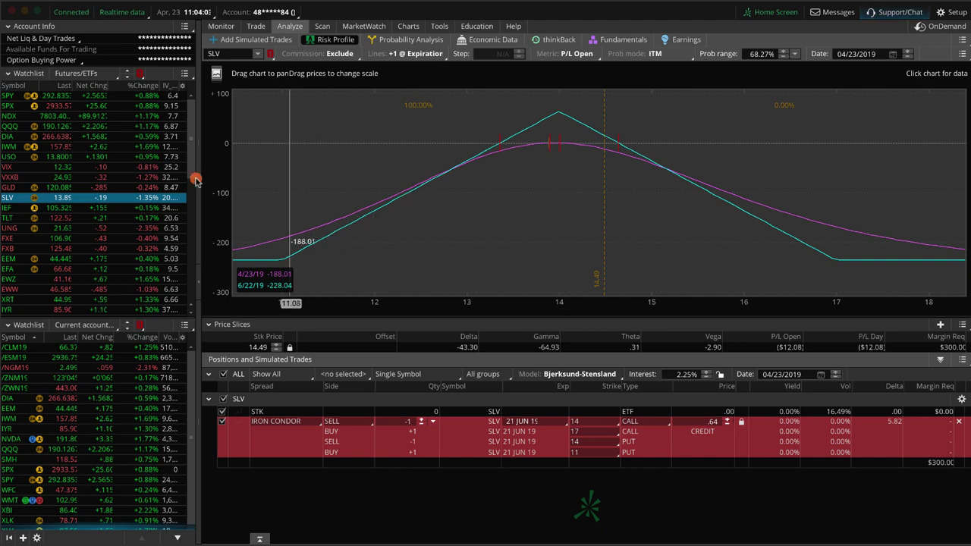
- Open the price chart for SLV
{"action": "left_click", "coordinate": [408, 26]}
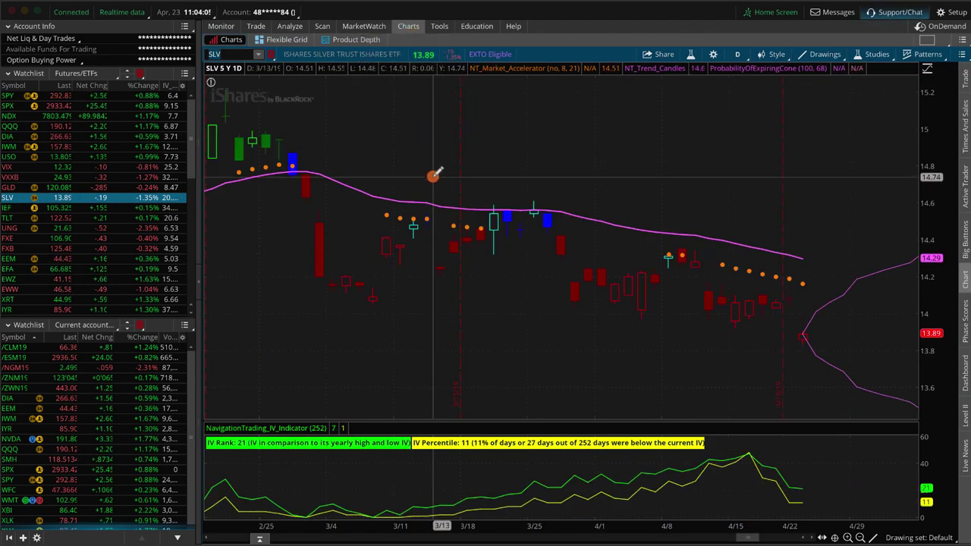